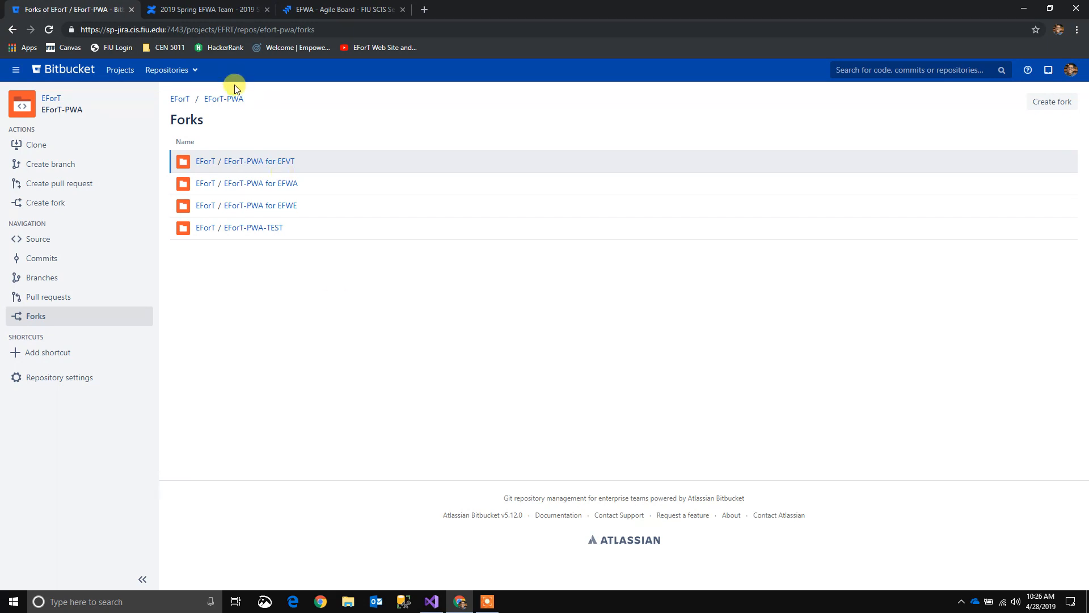
{"action": "left_click", "coordinate": [223, 99]}
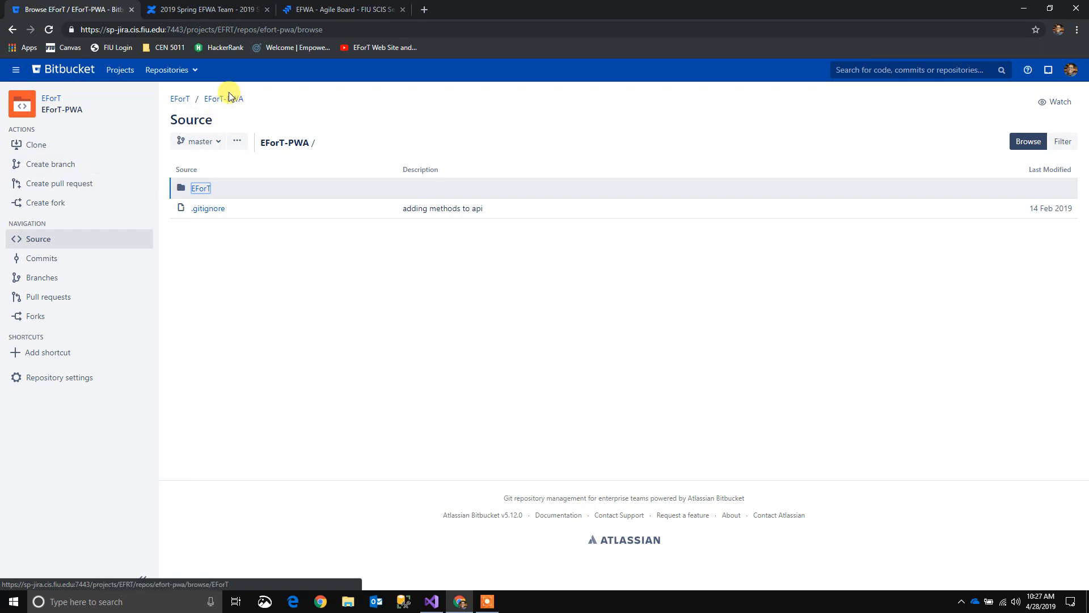
{"action": "left_click", "coordinate": [35, 316]}
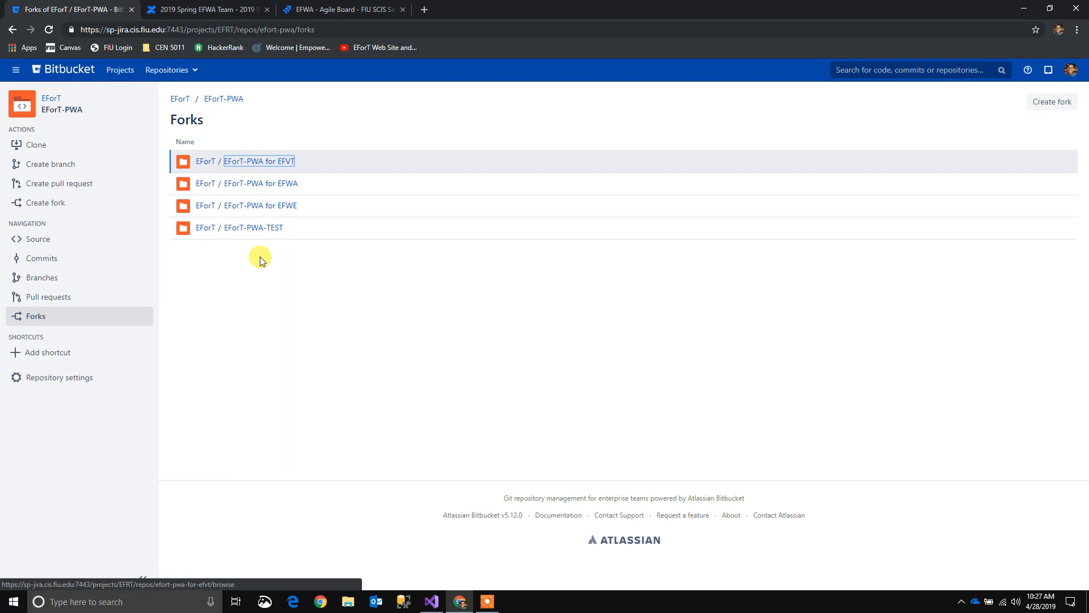
Review the branch list of the EForT-PWA for EFWA fork, staying on feature/development.
{"action": "left_click", "coordinate": [250, 183]}
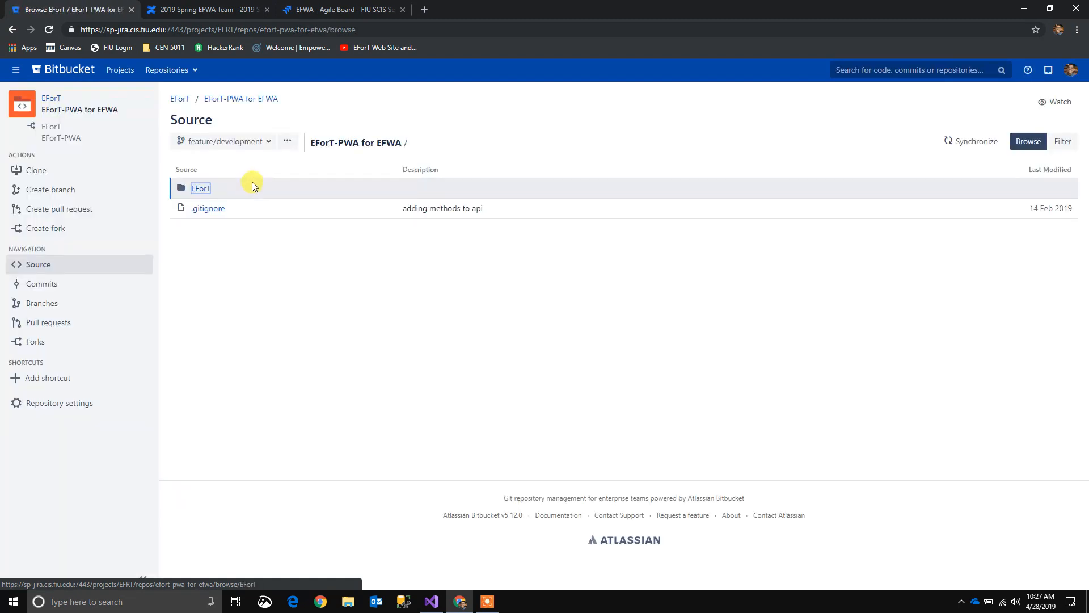
{"action": "left_click", "coordinate": [255, 141]}
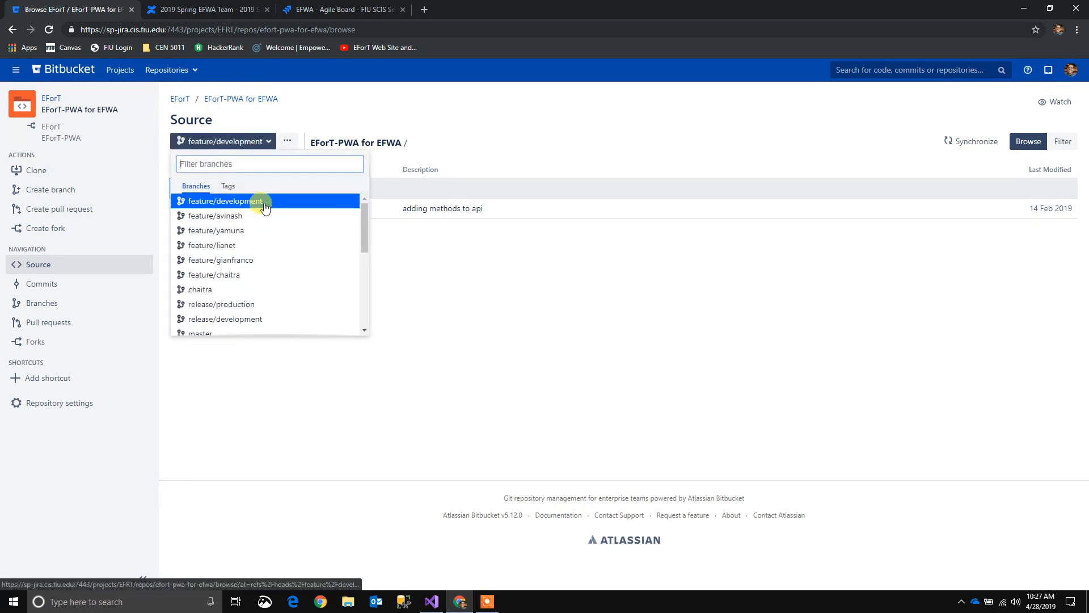
{"action": "scroll", "coordinate": [265, 206], "scroll_direction": "down", "scroll_amount": 3}
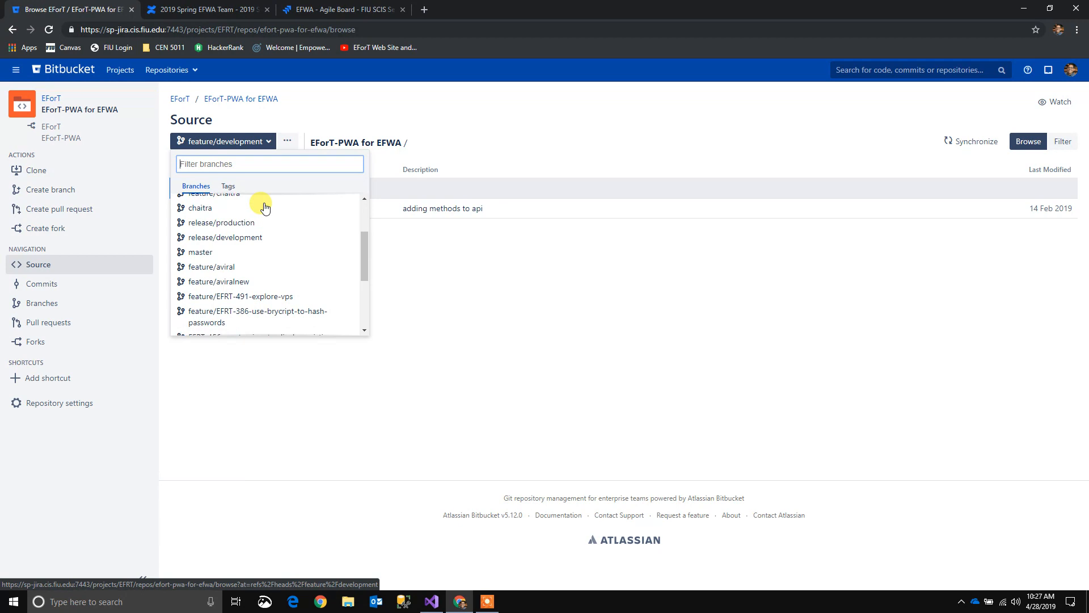
{"action": "scroll", "coordinate": [264, 206], "scroll_direction": "down", "scroll_amount": 4}
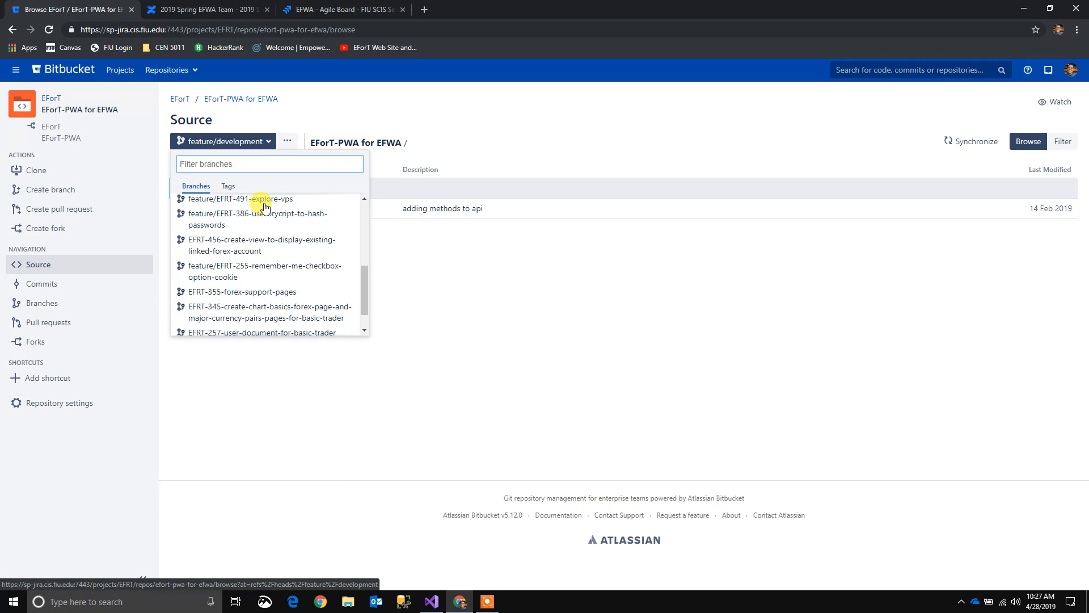
{"action": "scroll", "coordinate": [254, 269], "scroll_direction": "up", "scroll_amount": 3}
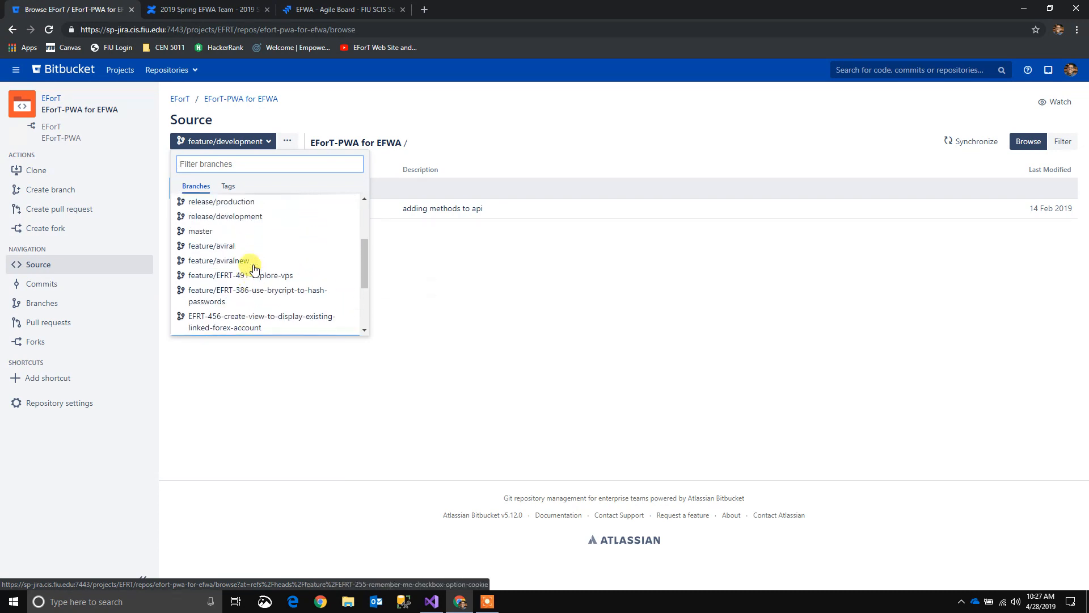
{"action": "scroll", "coordinate": [255, 269], "scroll_direction": "up", "scroll_amount": 4}
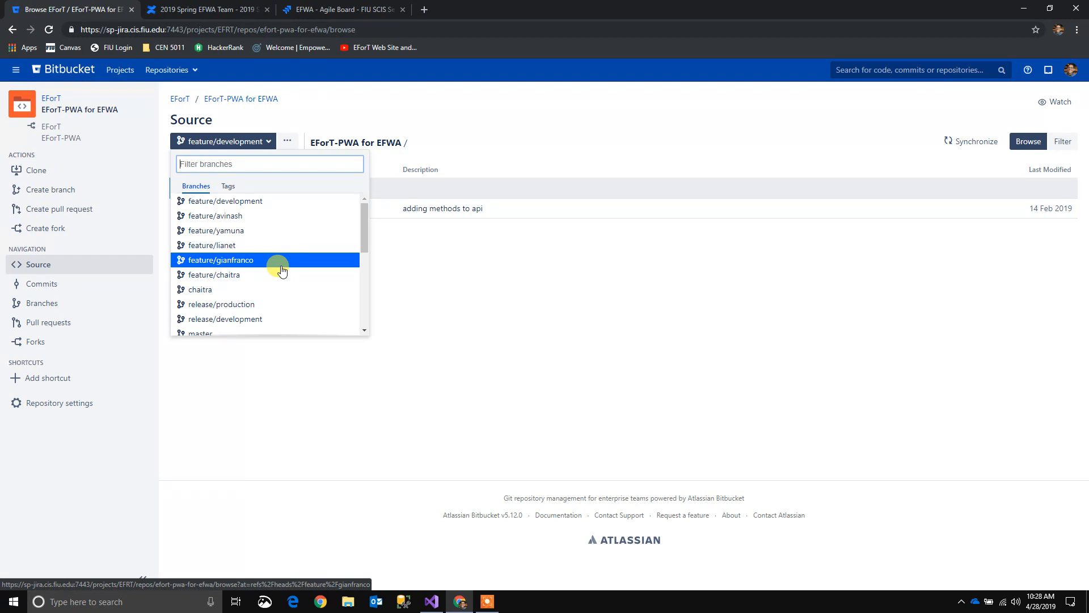
{"action": "left_click", "coordinate": [439, 288]}
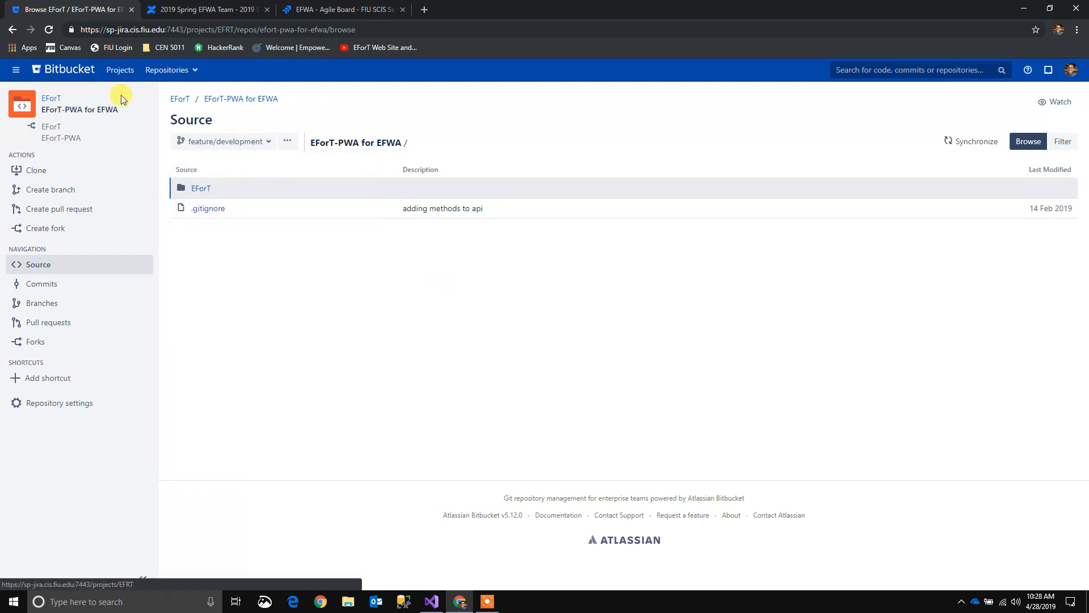
Return to the original EForT-PWA repository in the EForT project and list its branches.
{"action": "left_click", "coordinate": [182, 99]}
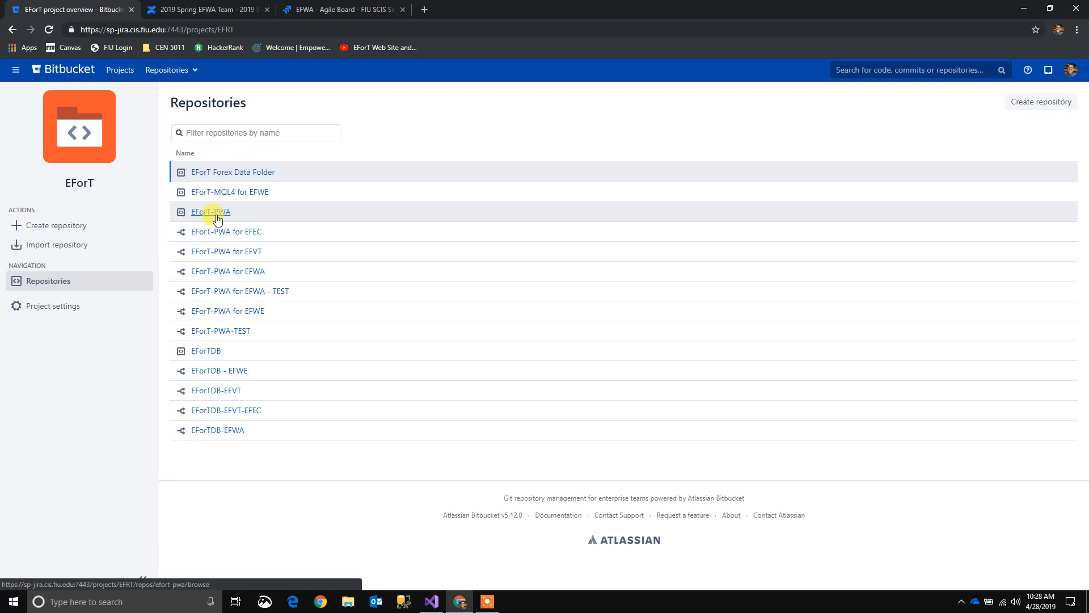
{"action": "left_click", "coordinate": [212, 212]}
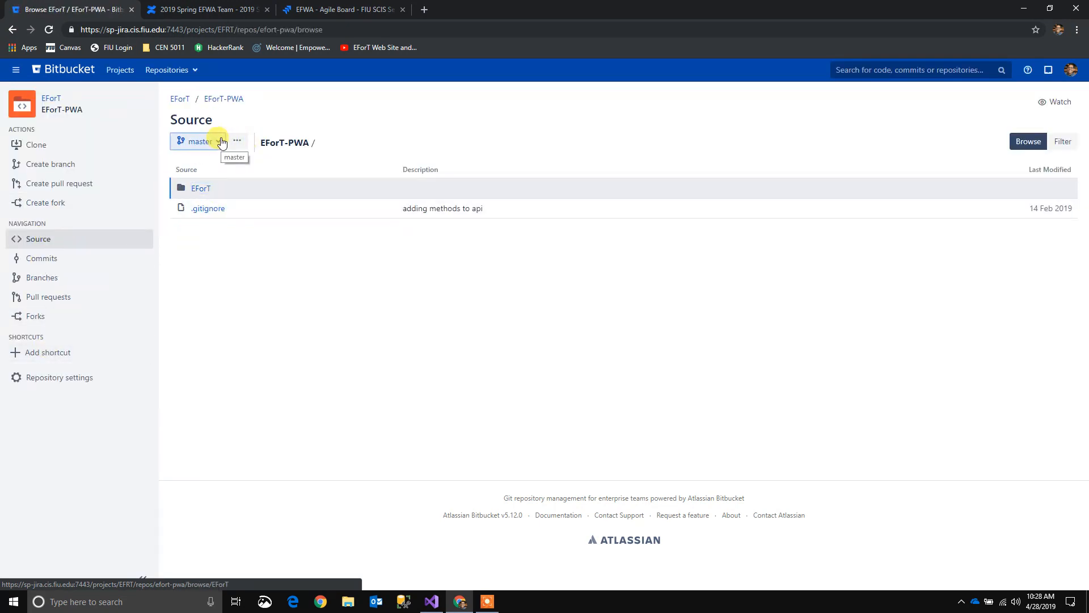
{"action": "left_click", "coordinate": [204, 142]}
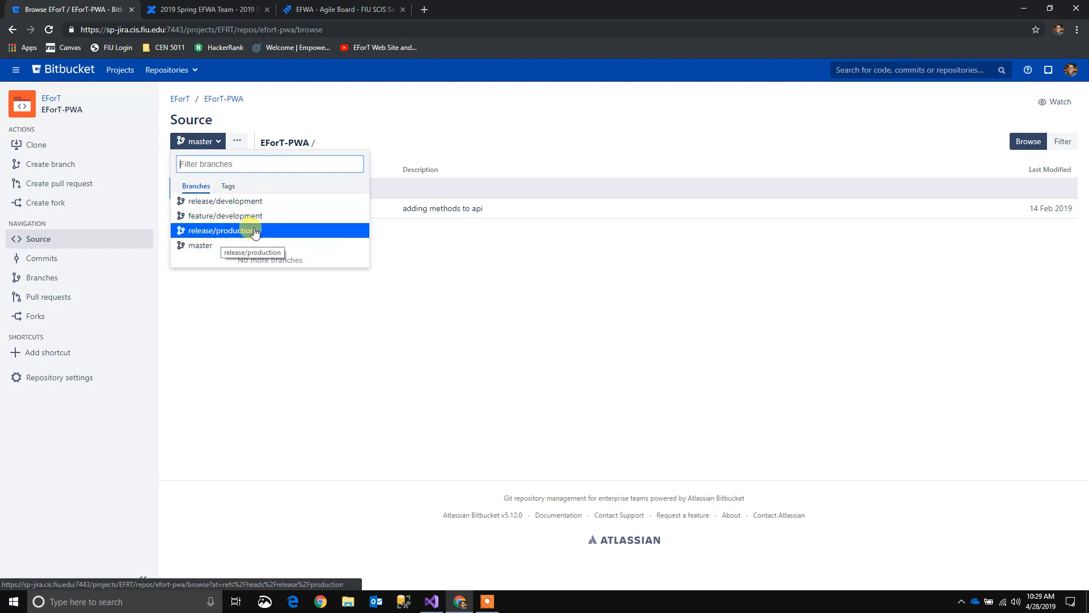
View EForT-PWA's branches overview and then its forks list.
{"action": "left_click", "coordinate": [41, 278]}
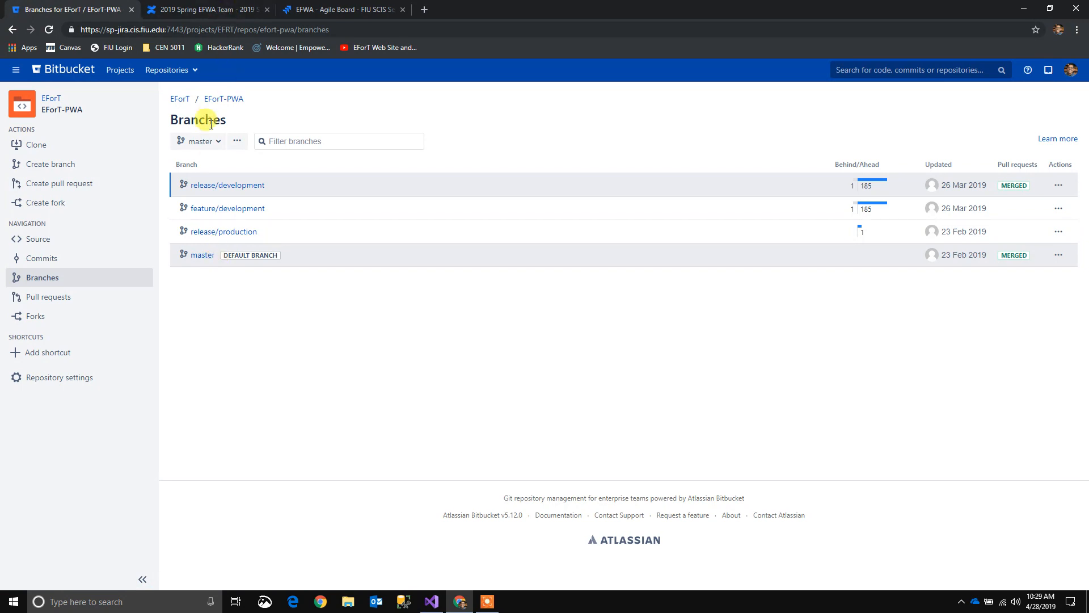
{"action": "left_click", "coordinate": [36, 315]}
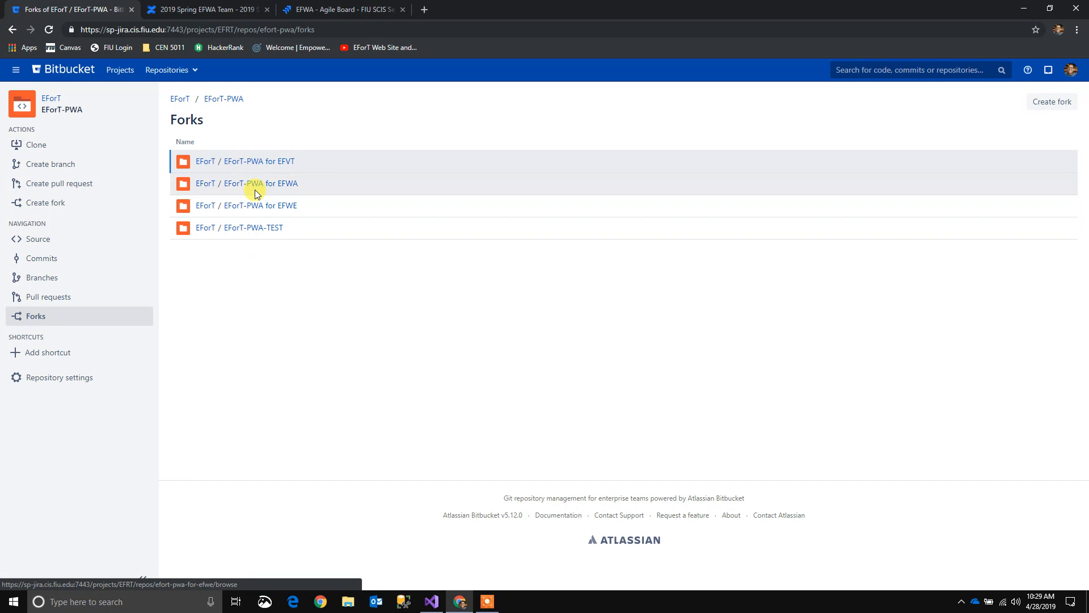
Switch the EForT-PWA for EFWA fork from feature/development to the master branch.
{"action": "left_click", "coordinate": [258, 184]}
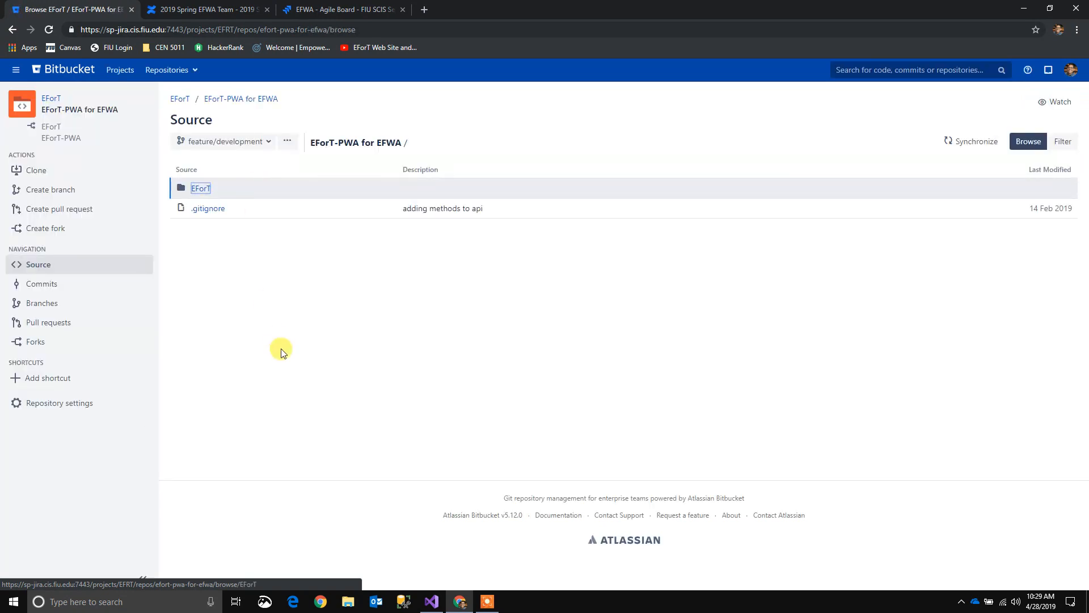
{"action": "left_click", "coordinate": [265, 142]}
{"action": "scroll", "coordinate": [229, 298], "scroll_direction": "down", "scroll_amount": 4}
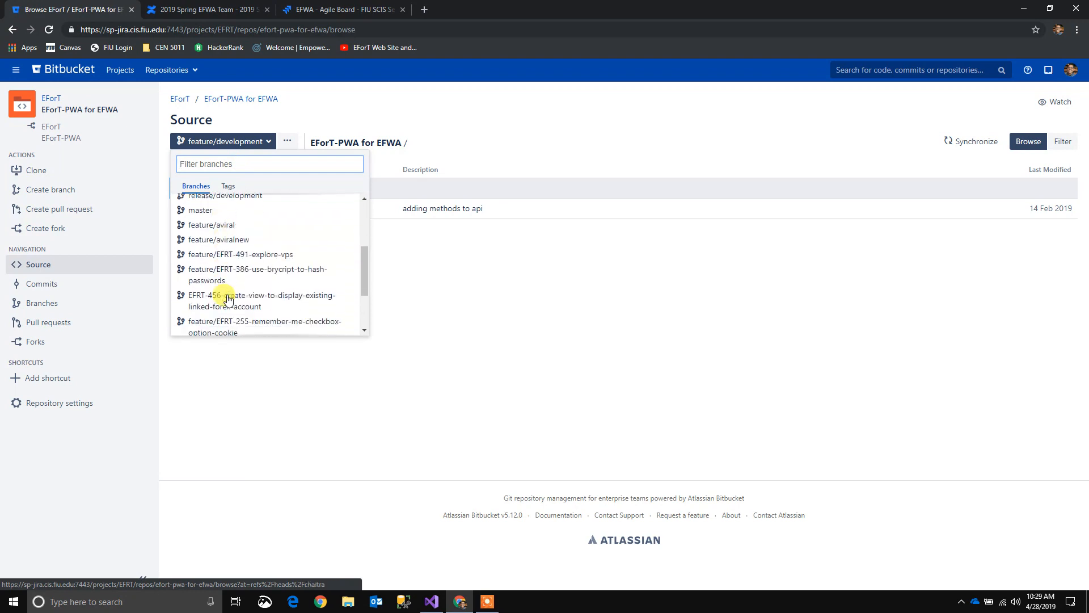
{"action": "scroll", "coordinate": [228, 298], "scroll_direction": "down", "scroll_amount": 3}
{"action": "scroll", "coordinate": [228, 298], "scroll_direction": "up", "scroll_amount": 6}
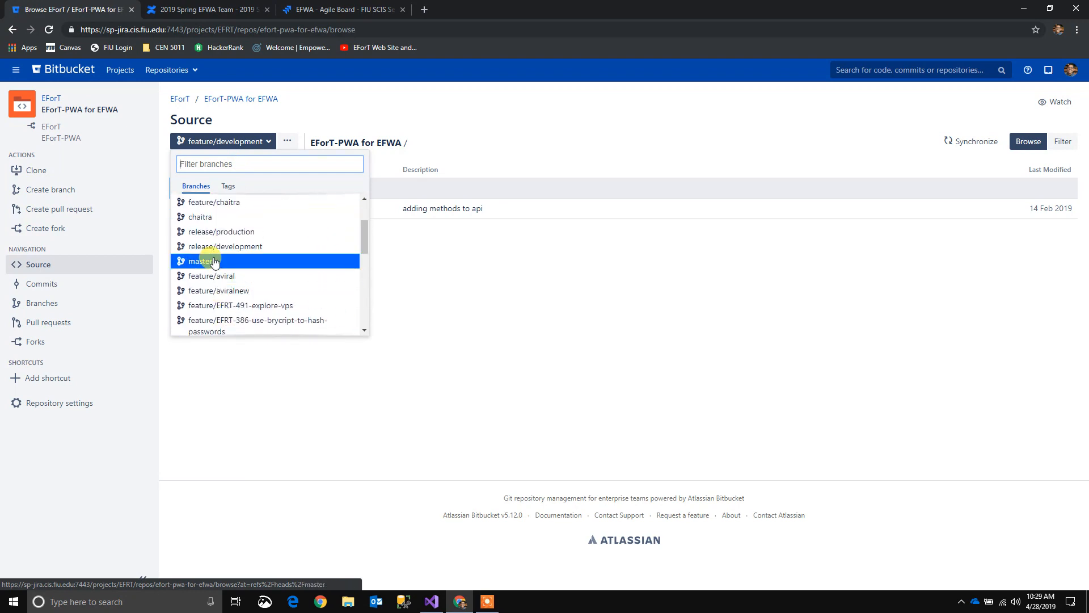
{"action": "left_click", "coordinate": [212, 262]}
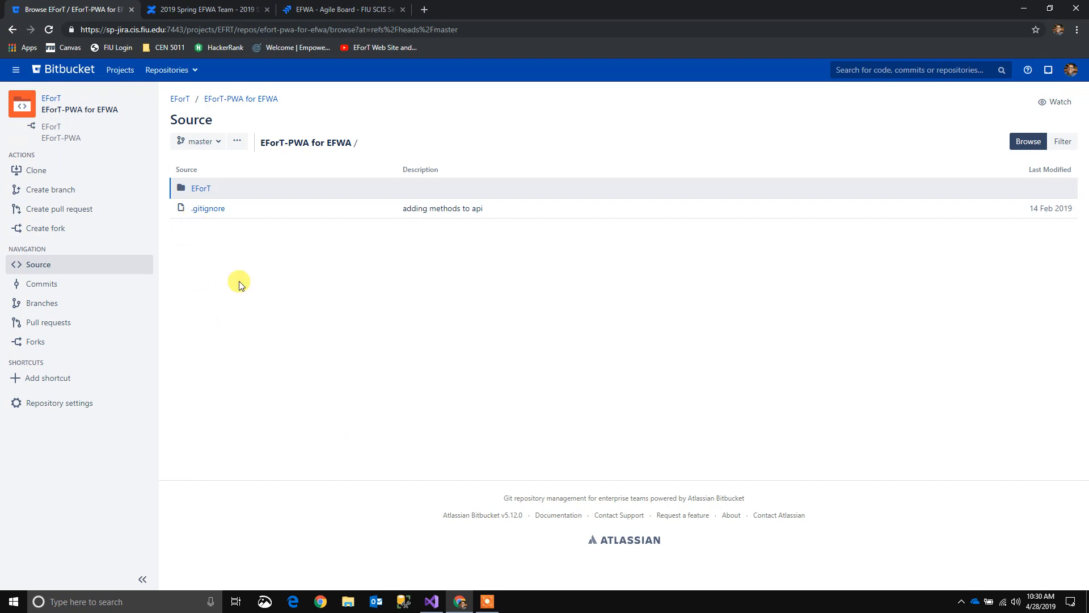
Start a new fork and rename it to 'EForT-PWA for Gianfranco'.
{"action": "left_click", "coordinate": [46, 229]}
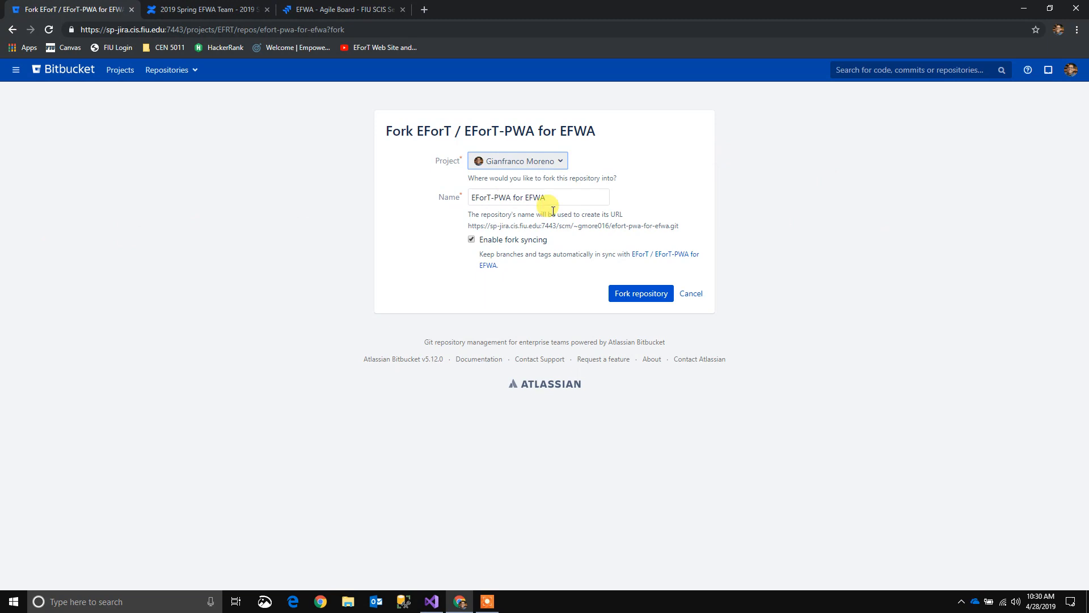
{"action": "left_click", "coordinate": [583, 196]}
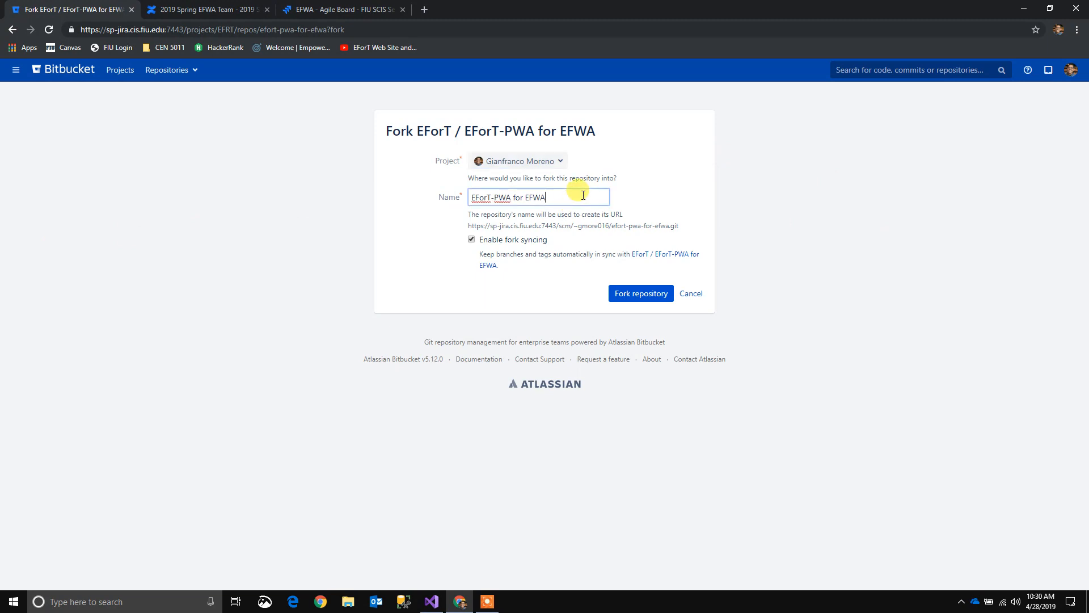
{"action": "key", "text": "BackSpace"}
{"action": "key", "text": "BackSpace"}
{"action": "key", "text": "BackSpace"}
{"action": "type", "text": "Gianfran"}
{"action": "type", "text": "co"}
Create the fork in the EForT project with fork syncing enabled.
{"action": "left_click", "coordinate": [560, 160]}
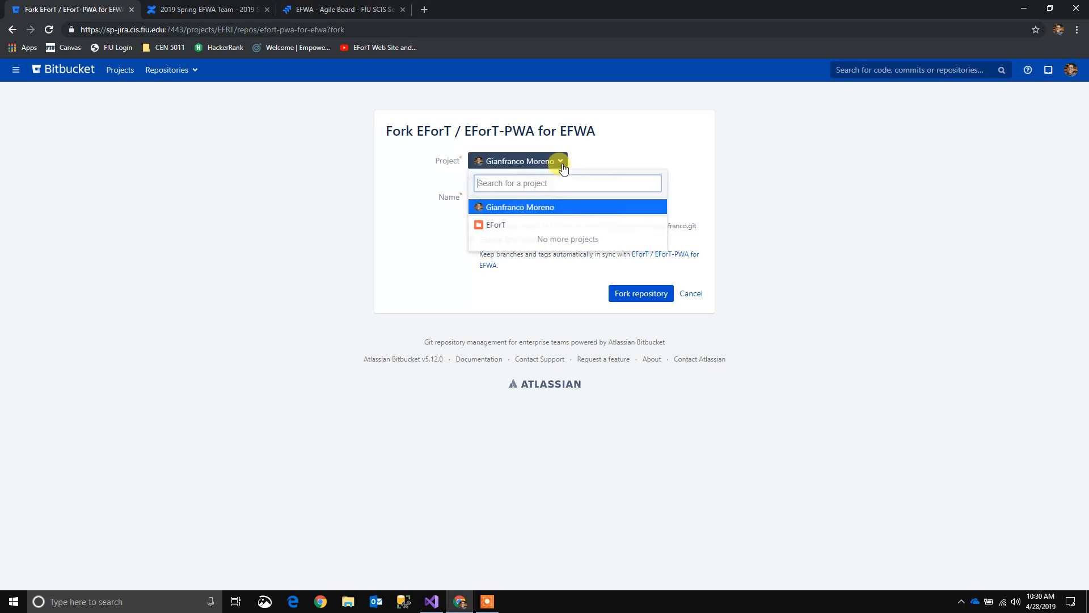
{"action": "left_click", "coordinate": [511, 223]}
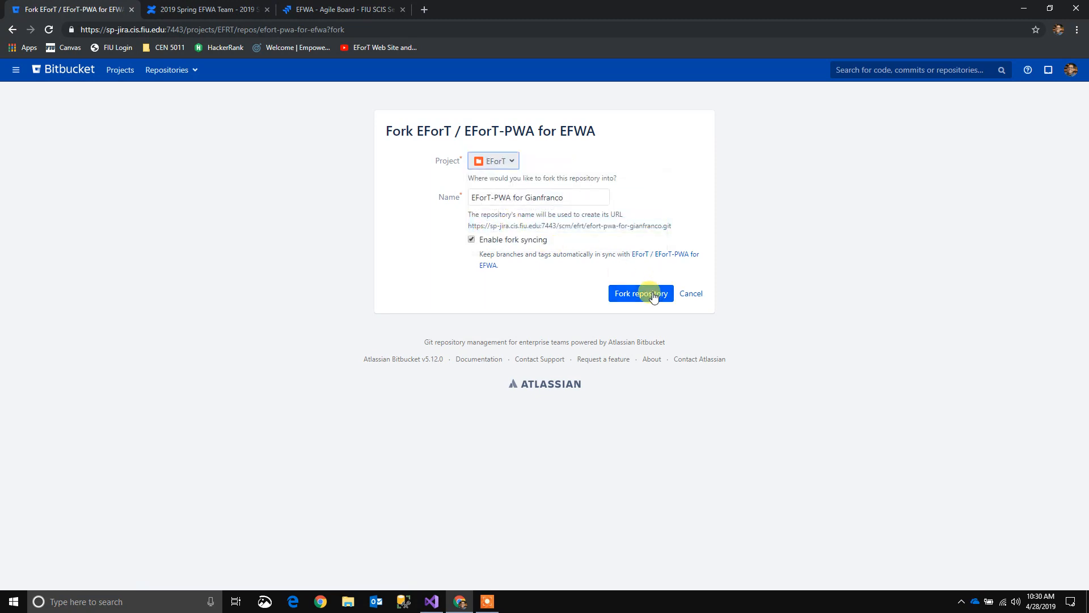
{"action": "left_click", "coordinate": [471, 240]}
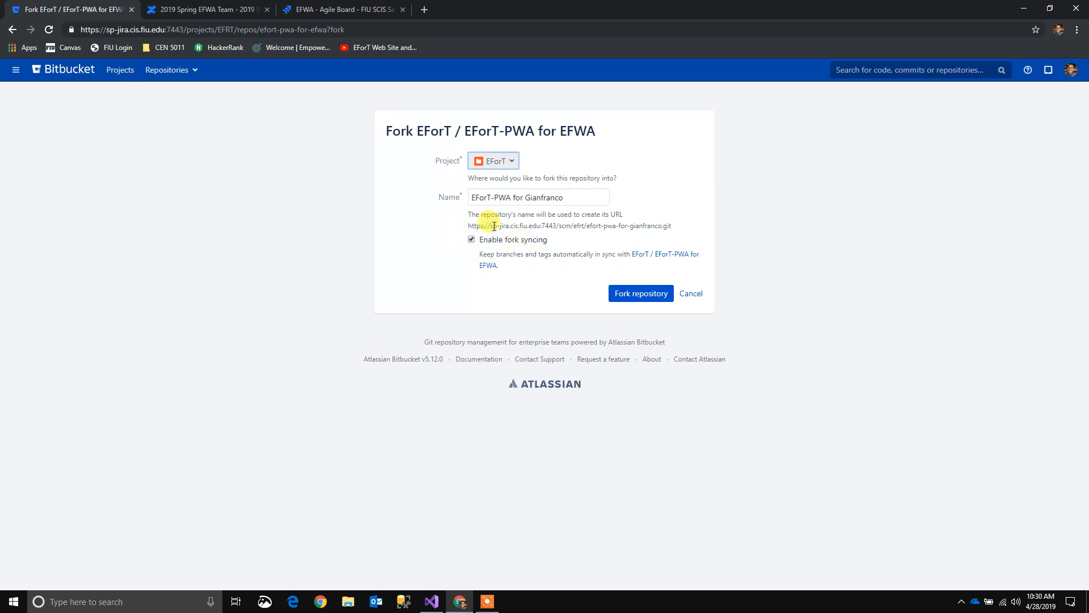
{"action": "left_click", "coordinate": [651, 296]}
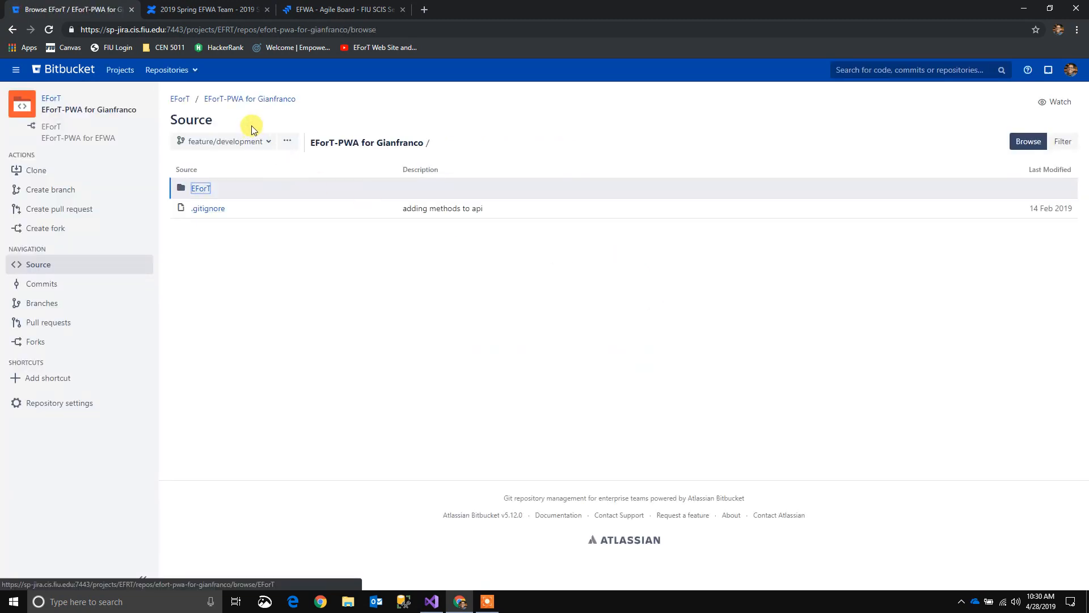
{"action": "left_click", "coordinate": [179, 99]}
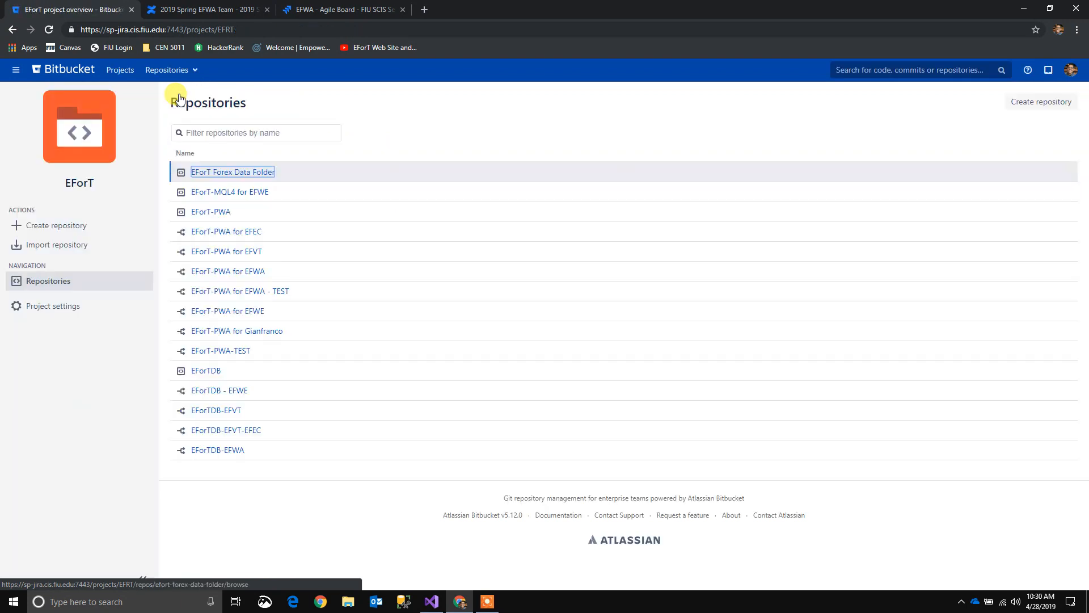
{"action": "left_click", "coordinate": [210, 211]}
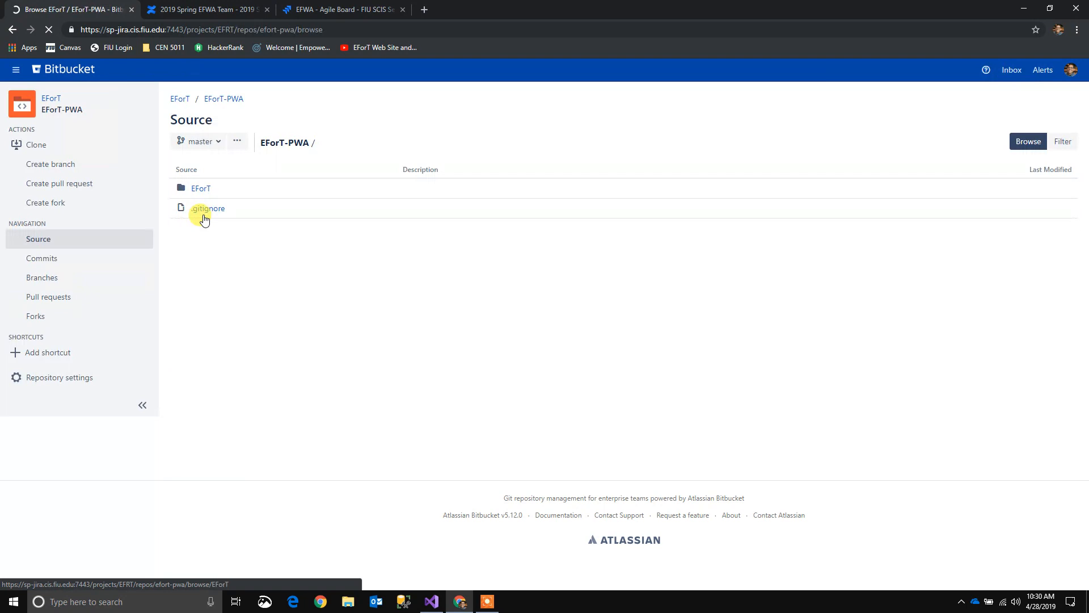
{"action": "left_click", "coordinate": [58, 315]}
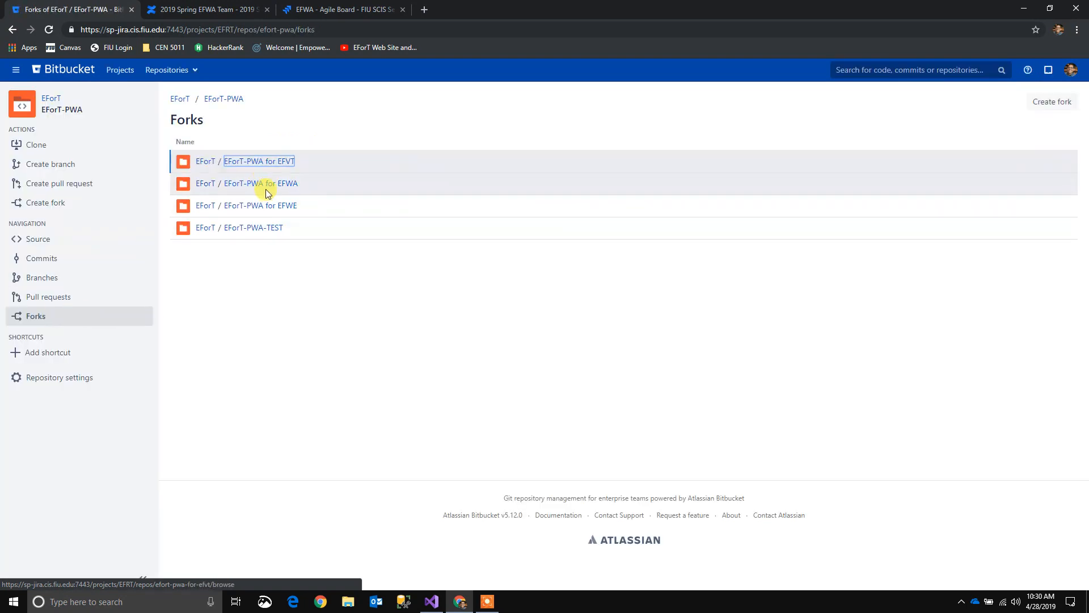
{"action": "left_click", "coordinate": [267, 186]}
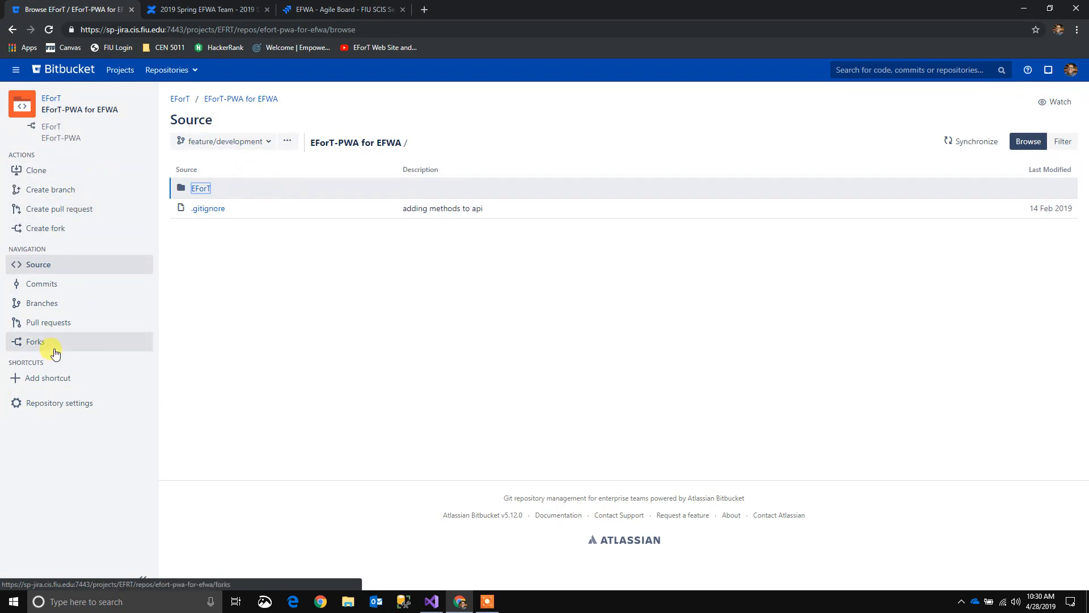
{"action": "left_click", "coordinate": [35, 341]}
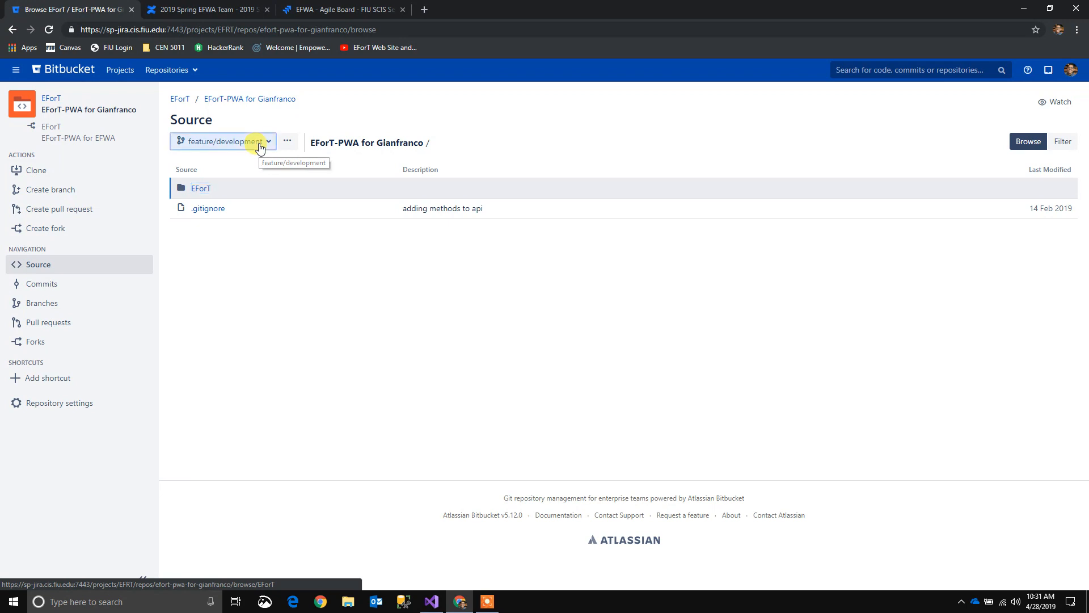
{"action": "left_click", "coordinate": [258, 146]}
{"action": "scroll", "coordinate": [255, 300], "scroll_direction": "down", "scroll_amount": 1}
{"action": "scroll", "coordinate": [255, 301], "scroll_direction": "down", "scroll_amount": 2}
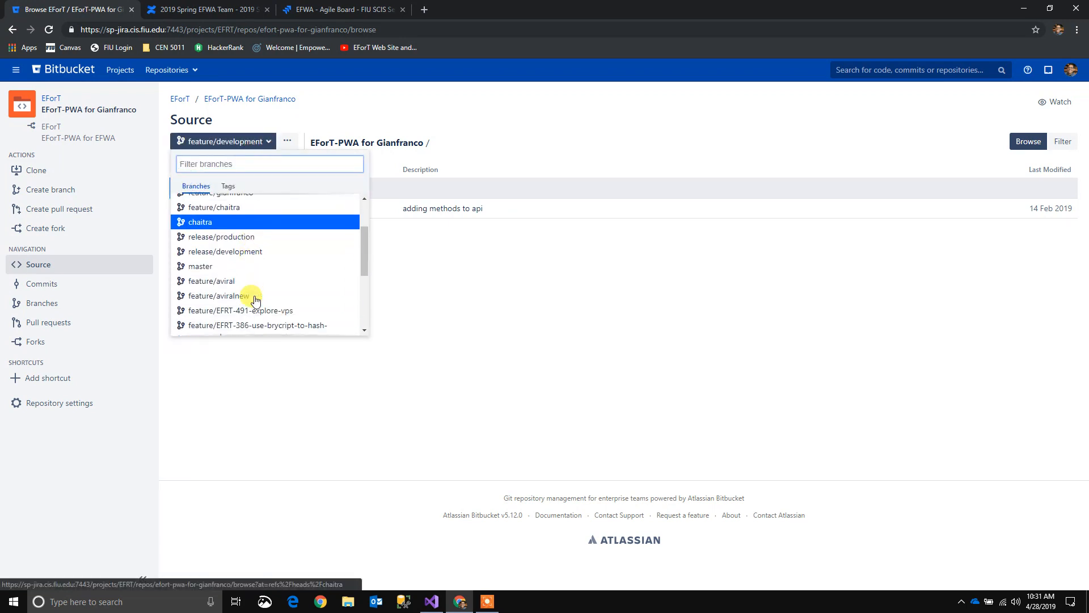
{"action": "scroll", "coordinate": [255, 300], "scroll_direction": "down", "scroll_amount": 2}
{"action": "scroll", "coordinate": [255, 300], "scroll_direction": "down", "scroll_amount": 2}
{"action": "scroll", "coordinate": [255, 300], "scroll_direction": "down", "scroll_amount": 2}
{"action": "scroll", "coordinate": [255, 300], "scroll_direction": "down", "scroll_amount": 1}
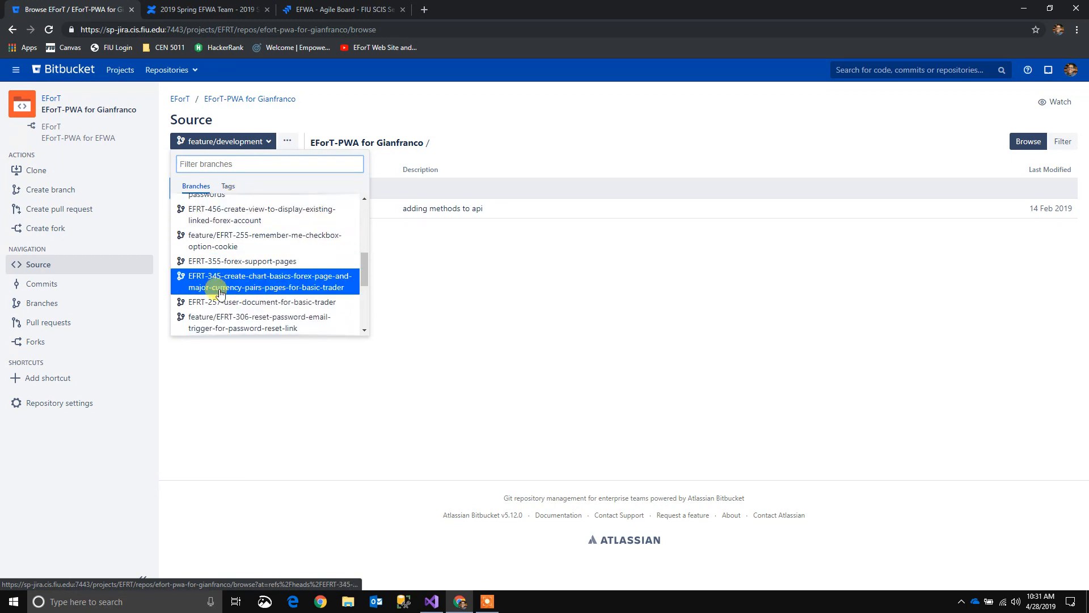
{"action": "scroll", "coordinate": [220, 284], "scroll_direction": "down", "scroll_amount": 2}
{"action": "scroll", "coordinate": [219, 290], "scroll_direction": "down", "scroll_amount": 2}
{"action": "scroll", "coordinate": [219, 293], "scroll_direction": "down", "scroll_amount": 1}
{"action": "scroll", "coordinate": [220, 293], "scroll_direction": "down", "scroll_amount": 1}
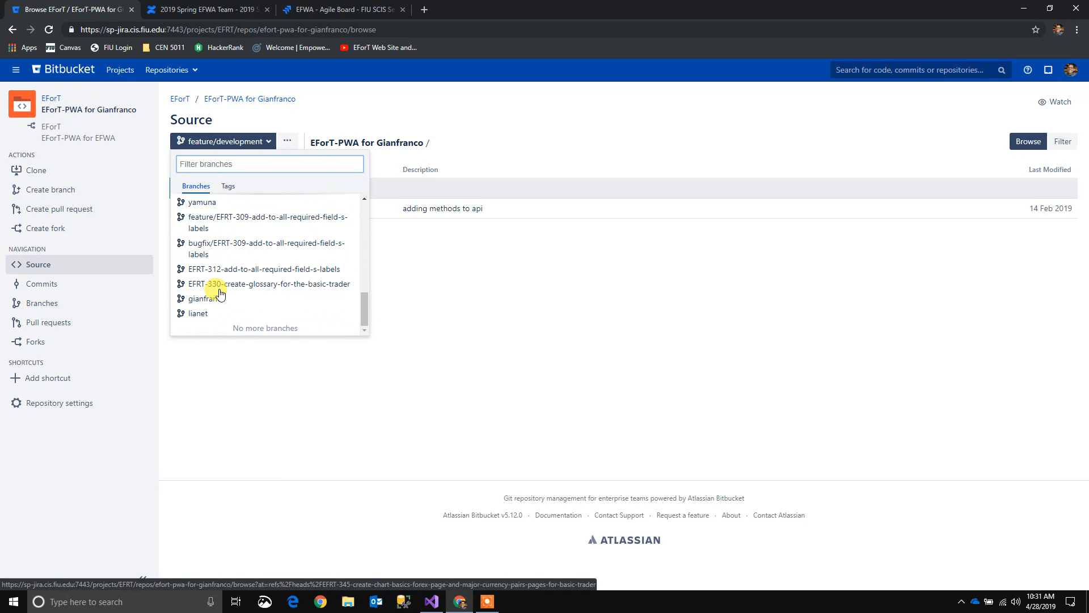
{"action": "scroll", "coordinate": [220, 294], "scroll_direction": "up", "scroll_amount": 1}
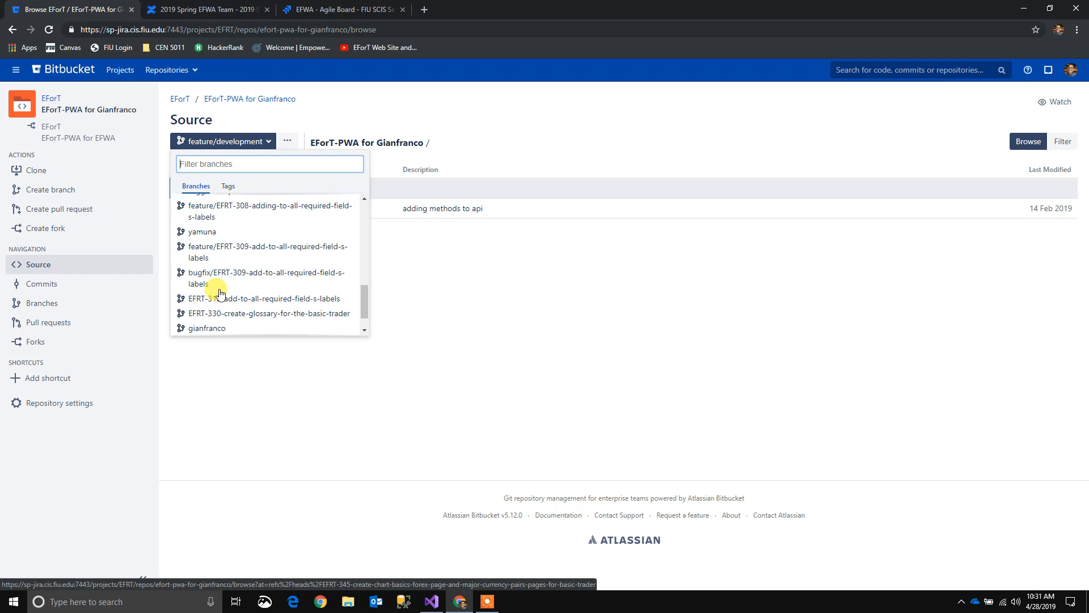
{"action": "left_click", "coordinate": [286, 430]}
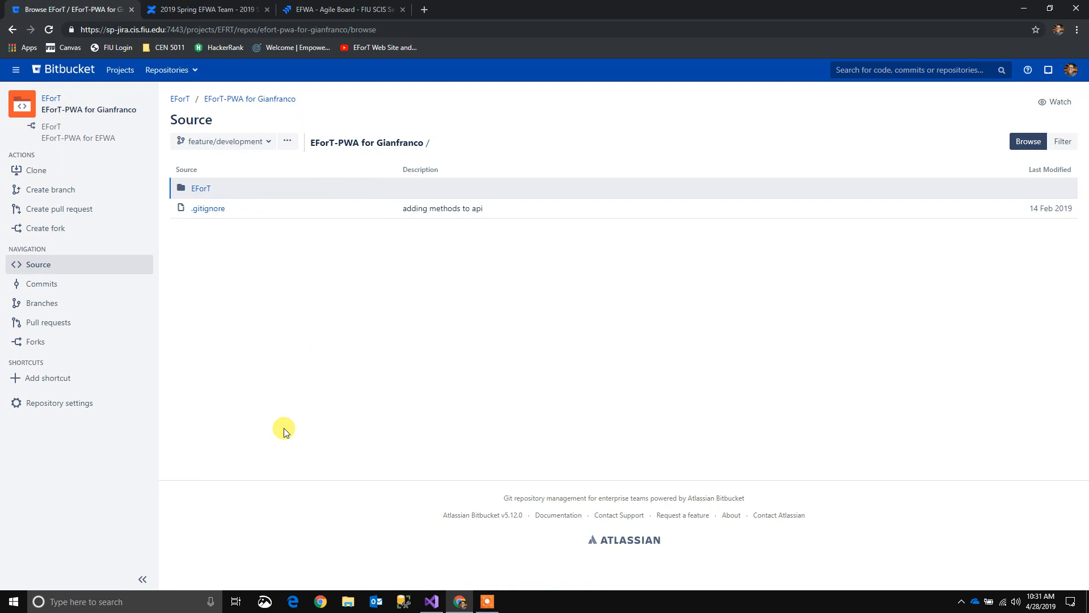